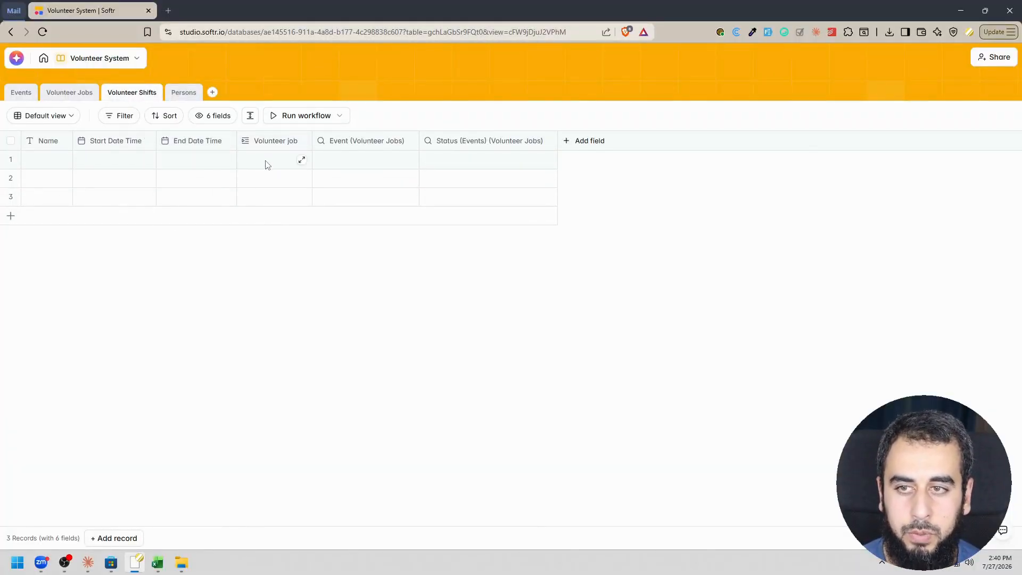
Step: Export the Volunteer Shifts table to CSV and save it on the Desktop as Volunteer Shifts.csv
{"action": "left_click", "coordinate": [136, 96]}
{"action": "left_click", "coordinate": [146, 174]}
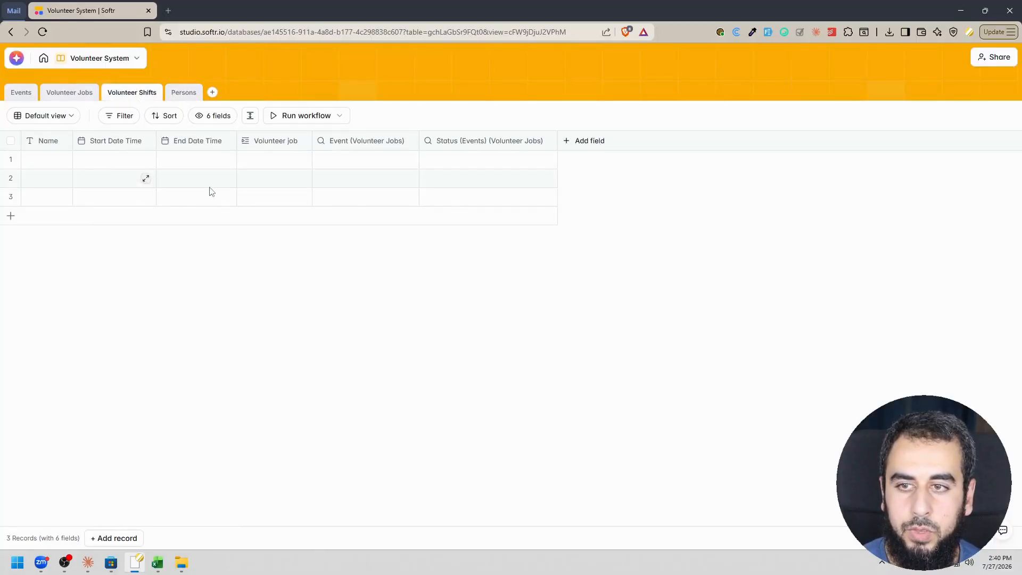
{"action": "left_click", "coordinate": [45, 159]}
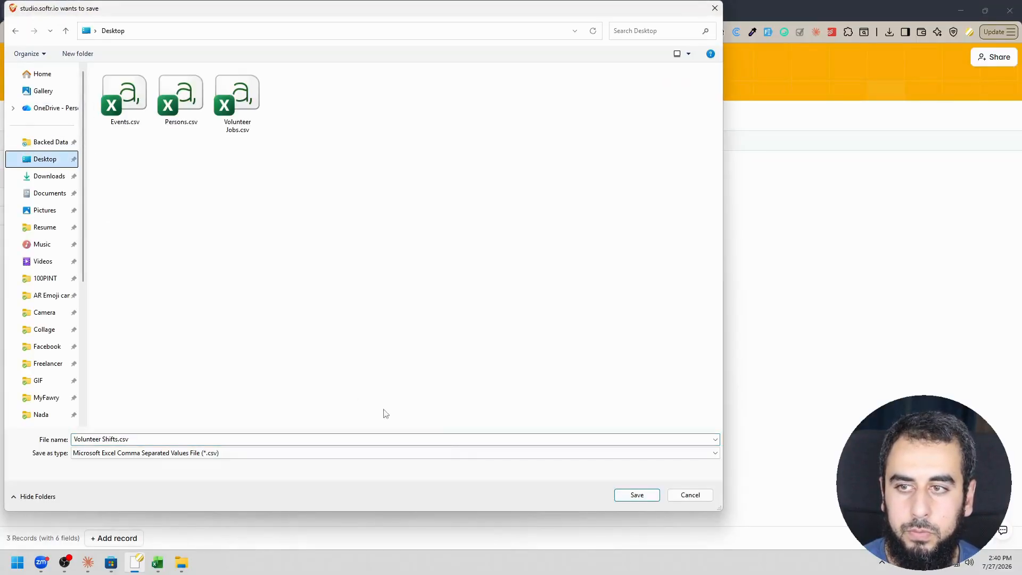
{"action": "left_click", "coordinate": [645, 498]}
Step: Open the exported Volunteer Shifts.csv in Excel, declining data conversions in the Persons files and closing the other workbooks, and maximize its window
{"action": "left_click", "coordinate": [790, 56]}
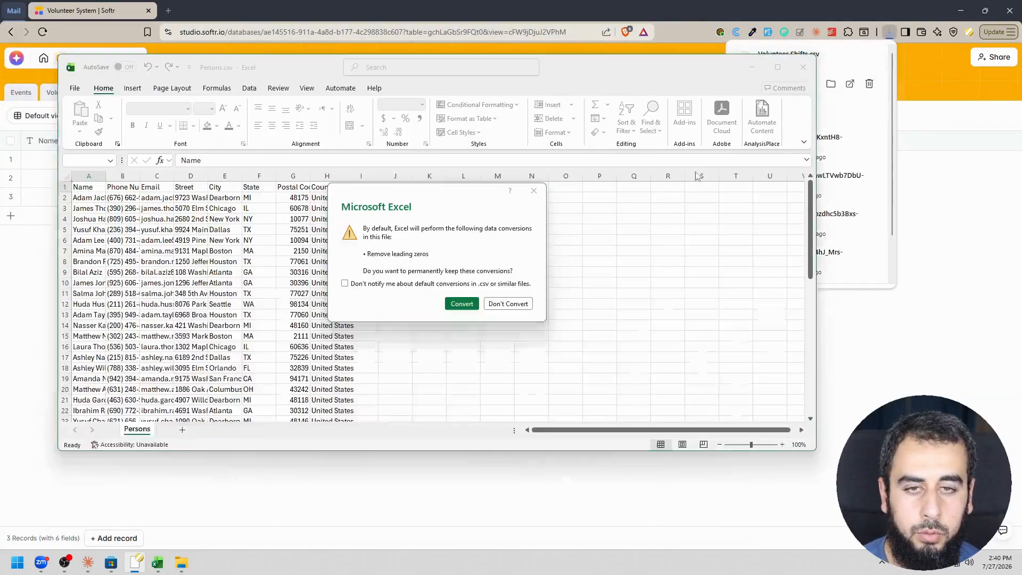
{"action": "left_click", "coordinate": [508, 303]}
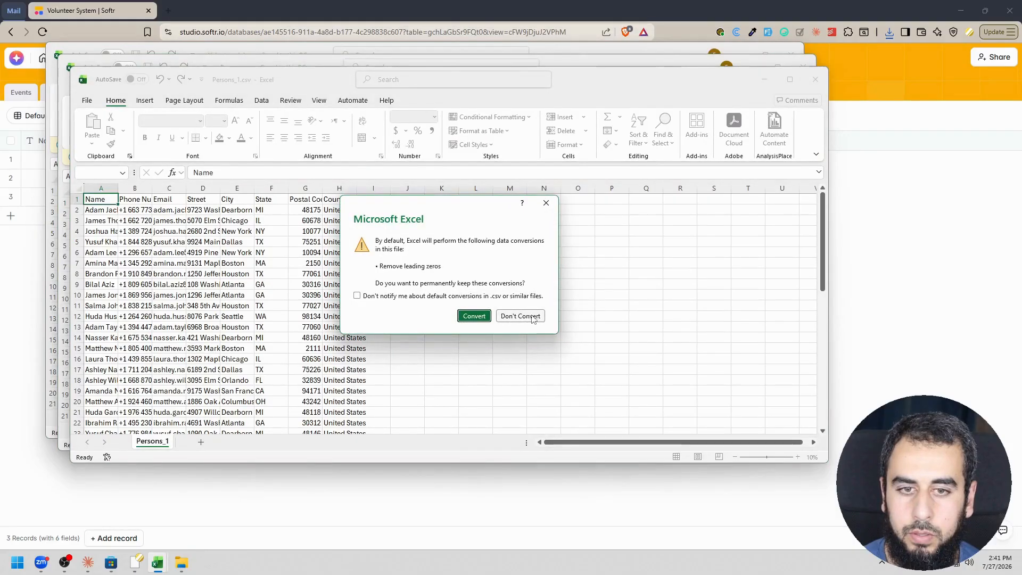
{"action": "left_click", "coordinate": [533, 317]}
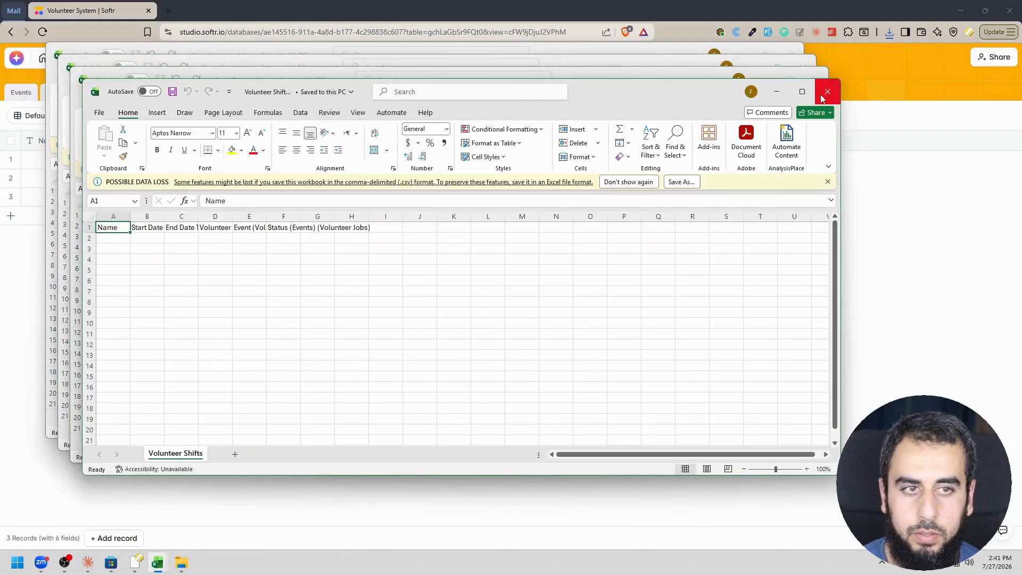
{"action": "left_click_drag", "start_coordinate": [643, 91], "coordinate": [656, 140]}
{"action": "left_click", "coordinate": [815, 77]}
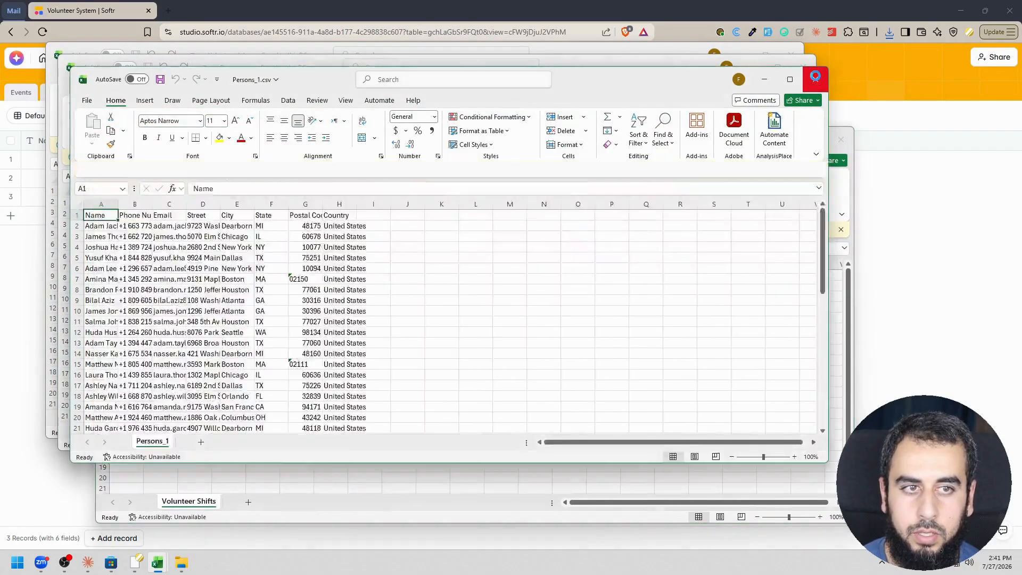
{"action": "left_click", "coordinate": [795, 57]}
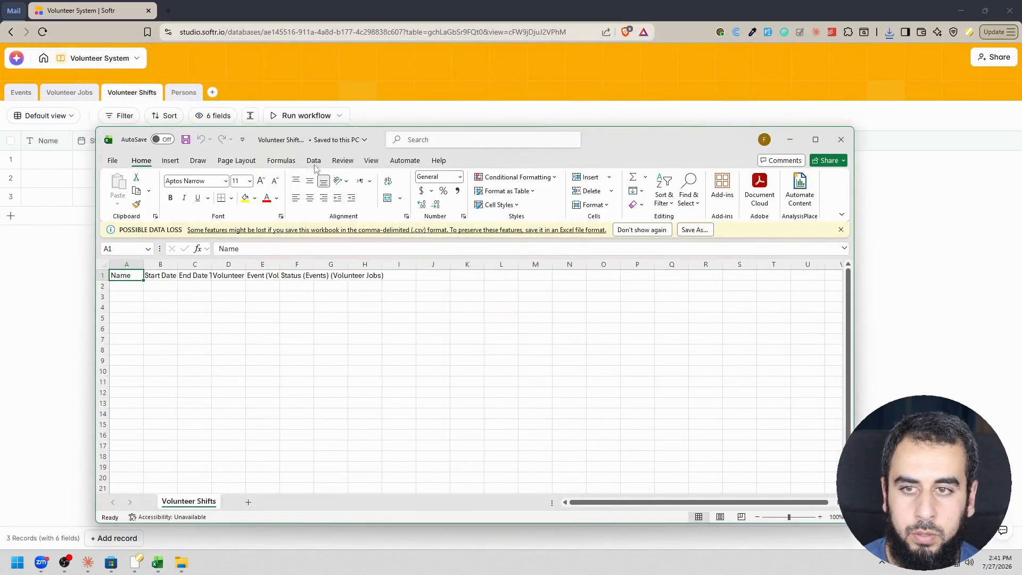
{"action": "left_click", "coordinate": [814, 140]}
Step: Clear the lookup headers "Status (Events) (Volunteer Jobs)" and "Event (Volunteer Jobs)" from the sheet's header row
{"action": "left_click", "coordinate": [118, 201]}
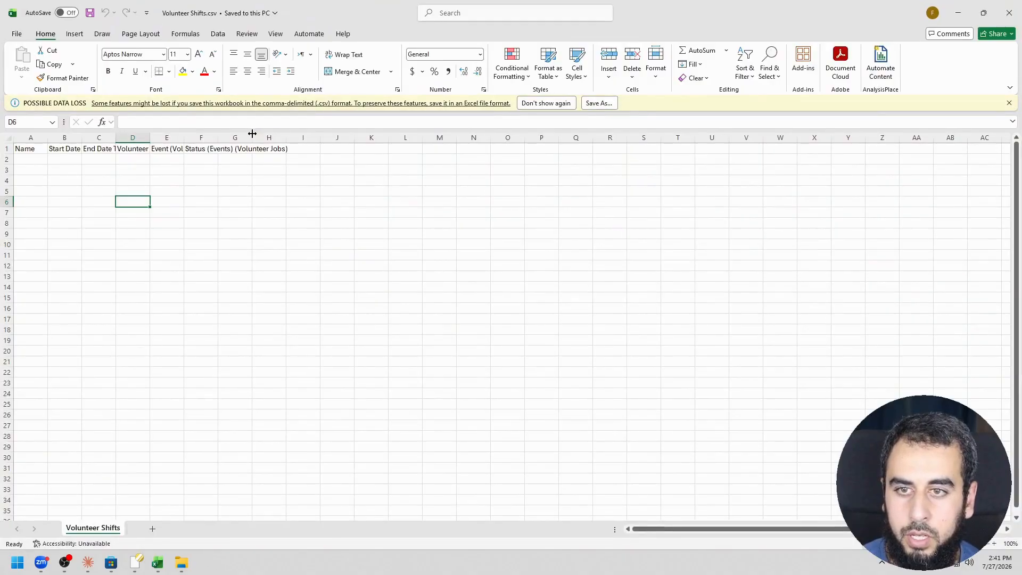
{"action": "left_click", "coordinate": [213, 137]}
{"action": "double_click", "coordinate": [218, 137]}
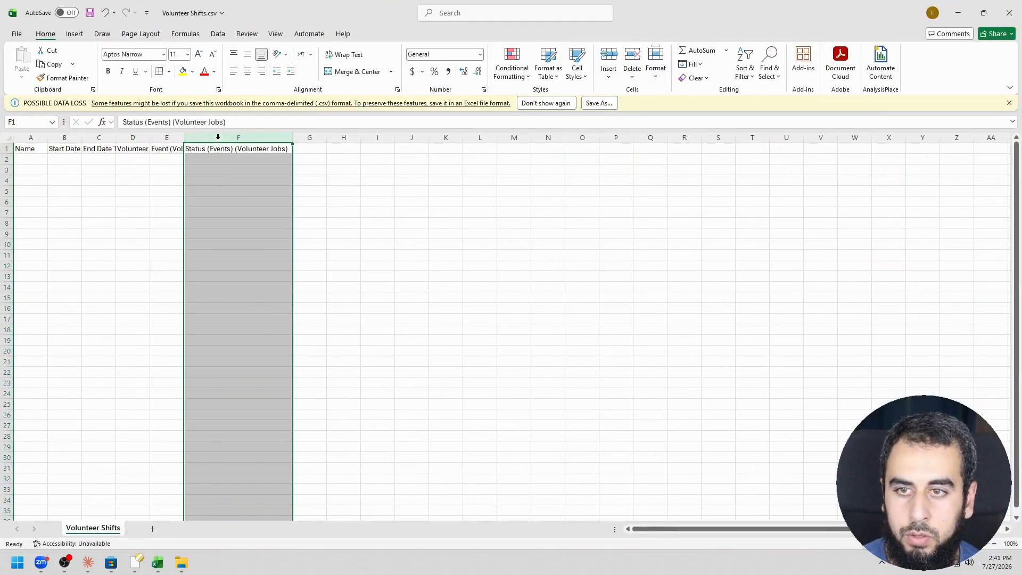
{"action": "left_click", "coordinate": [229, 191]}
{"action": "left_click", "coordinate": [221, 151]}
{"action": "key", "text": "Delete"}
{"action": "double_click", "coordinate": [183, 138]}
{"action": "left_click", "coordinate": [191, 149]}
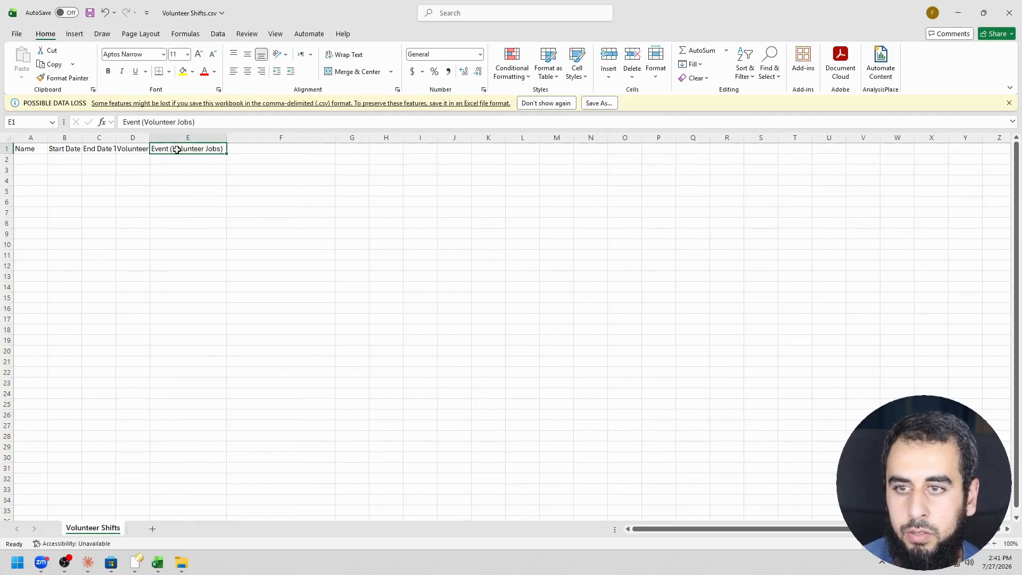
{"action": "double_click", "coordinate": [147, 132]}
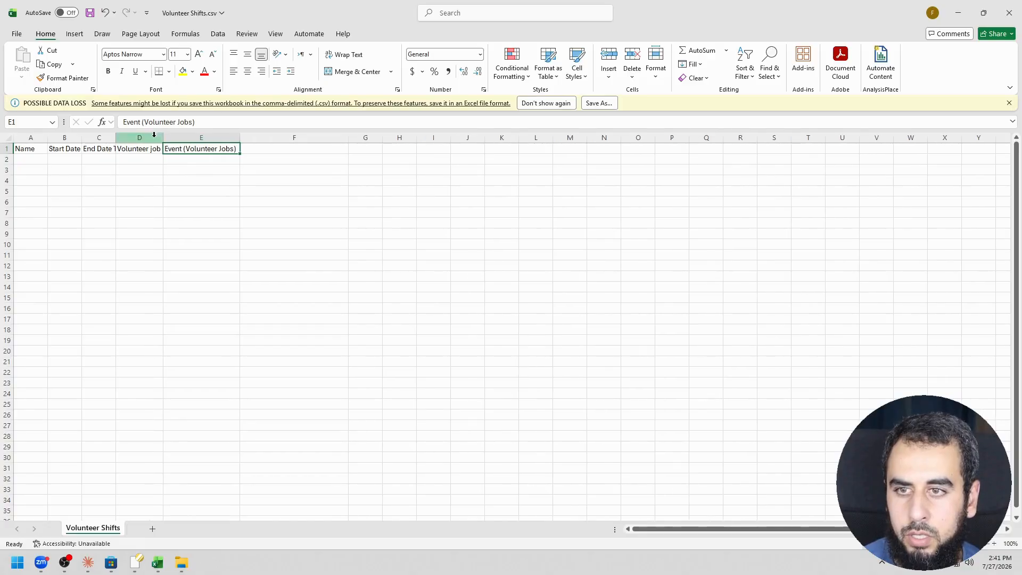
{"action": "key", "text": "Delete"}
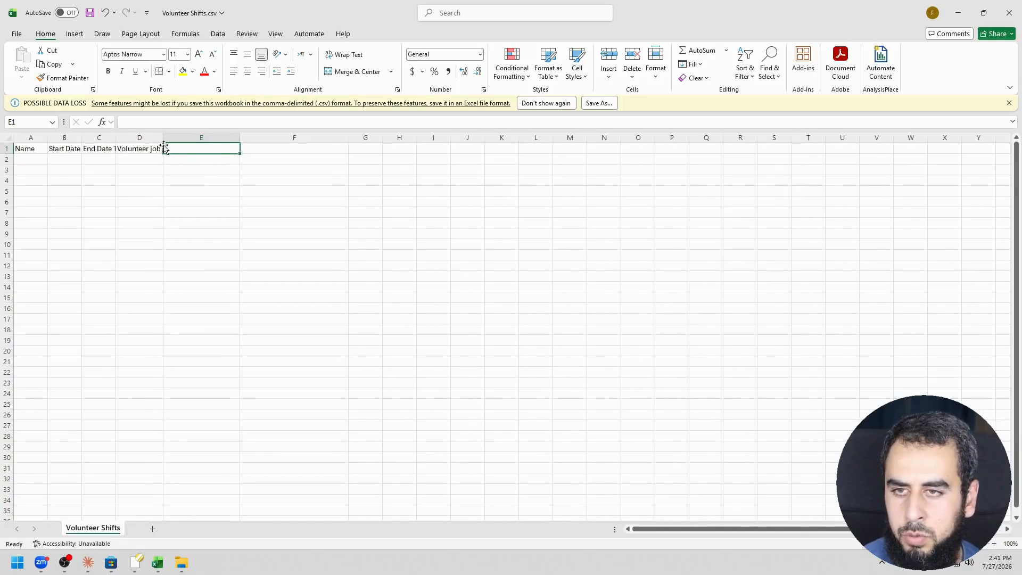
Step: Autofit the Name, Start Date Time and End Date Time columns to their header text
{"action": "left_click", "coordinate": [140, 137]}
{"action": "left_click", "coordinate": [127, 148]}
{"action": "double_click", "coordinate": [115, 137]}
{"action": "double_click", "coordinate": [82, 137]}
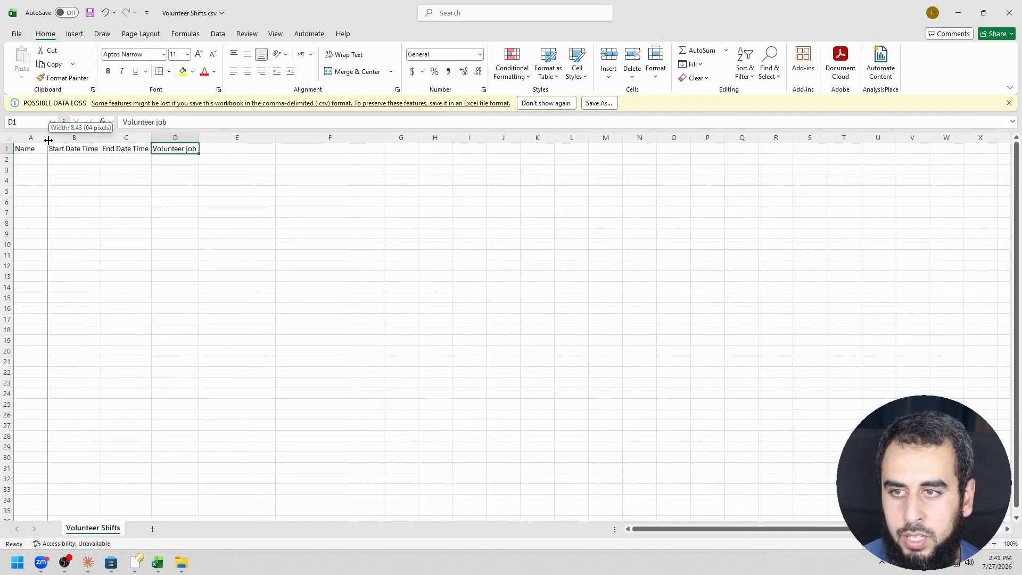
{"action": "double_click", "coordinate": [47, 137]}
{"action": "left_click", "coordinate": [148, 188]}
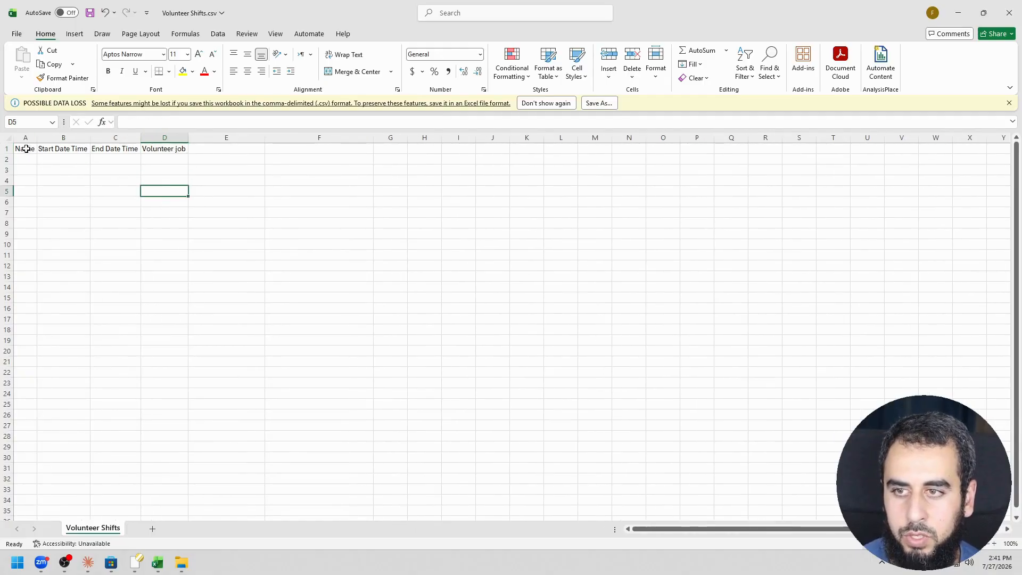
Step: Copy the four headers from Name to Volunteer job into the Claude message as text only, removing the attached image
{"action": "left_click", "coordinate": [115, 151]}
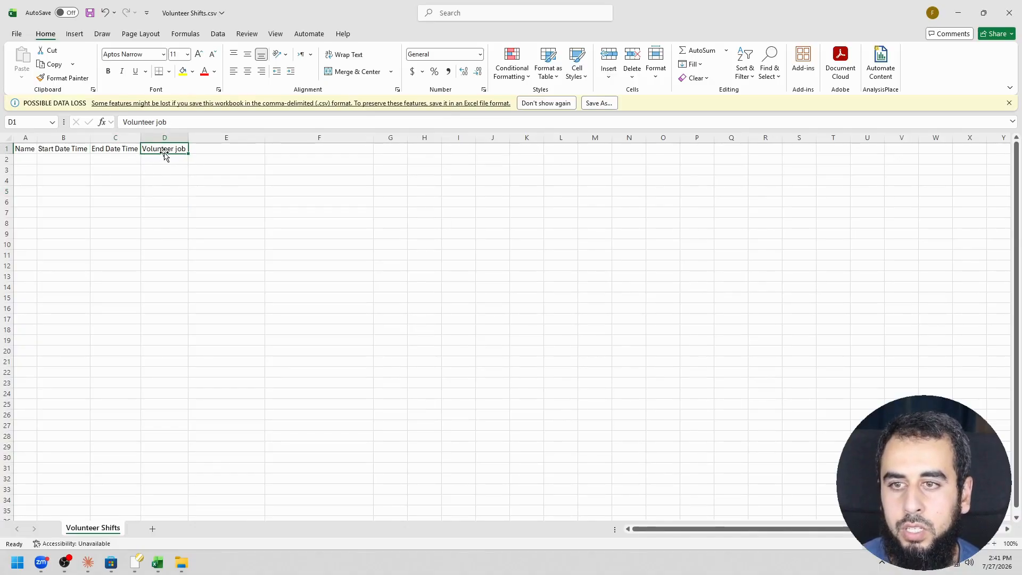
{"action": "key", "text": "ctrl+c"}
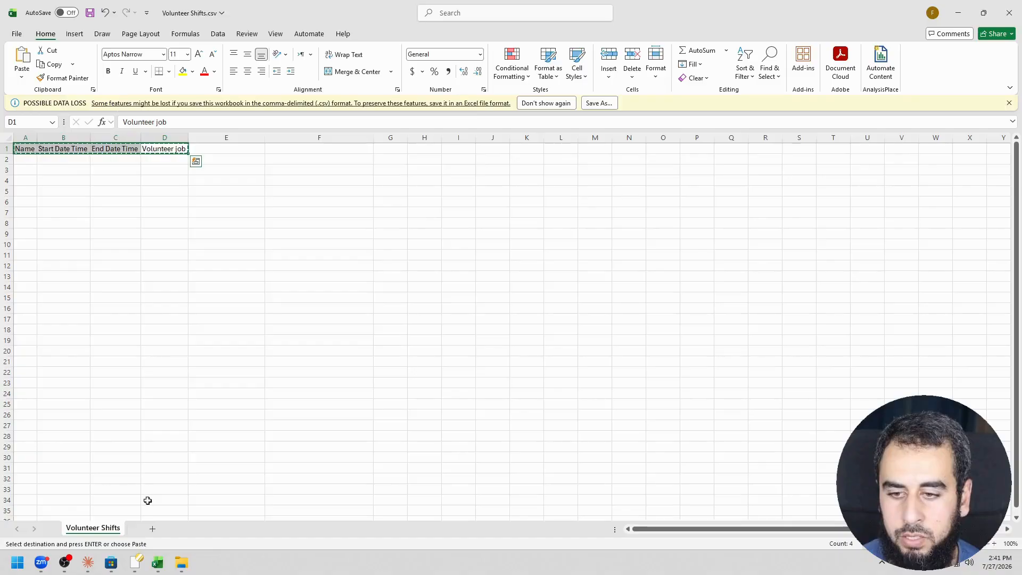
{"action": "left_click", "coordinate": [88, 563]}
{"action": "key", "text": "ctrl+v"}
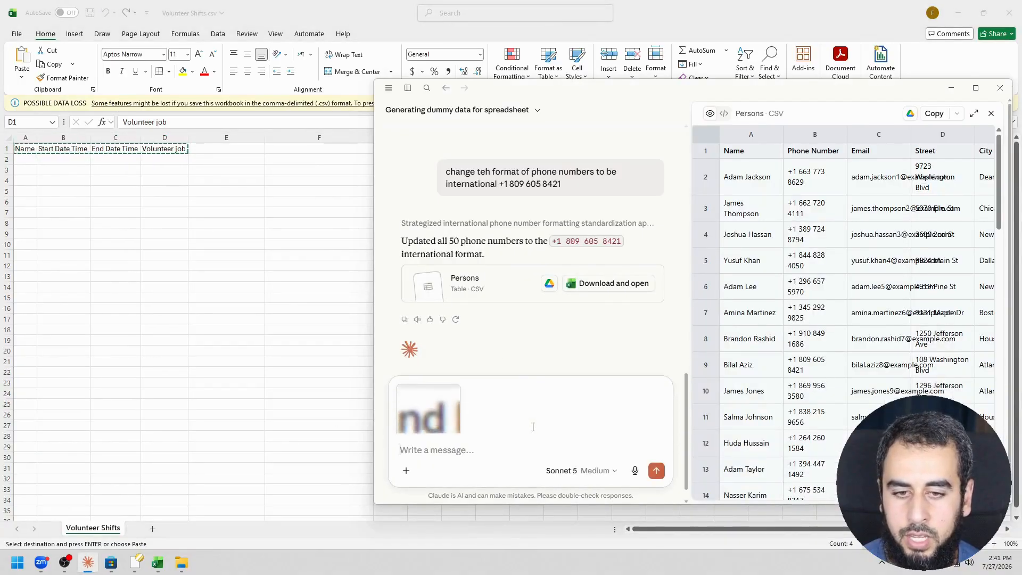
{"action": "key", "text": "ctrl+a"}
{"action": "key", "text": "BackSpace"}
{"action": "key", "text": "ctrl+v"}
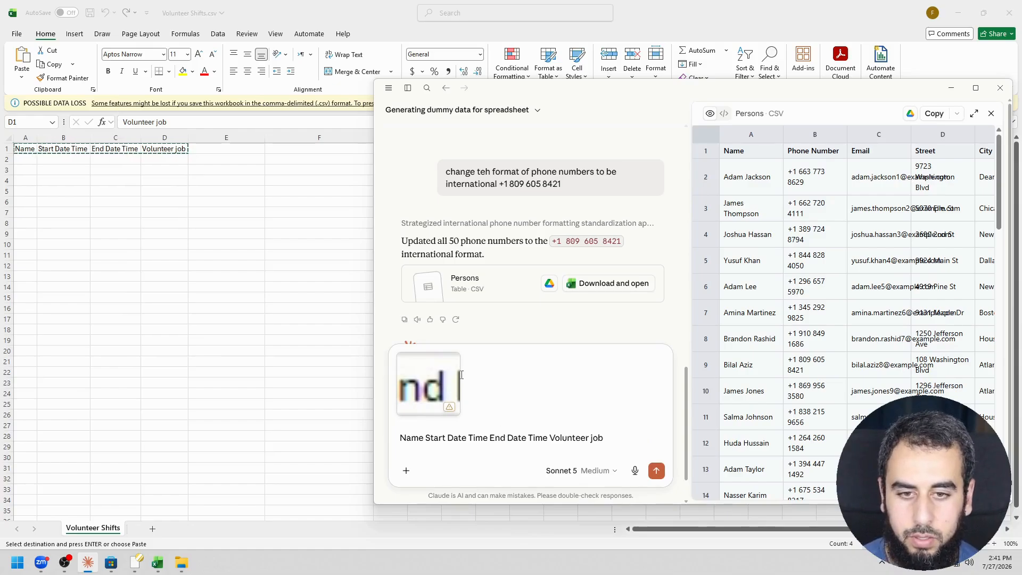
{"action": "left_click", "coordinate": [409, 358]}
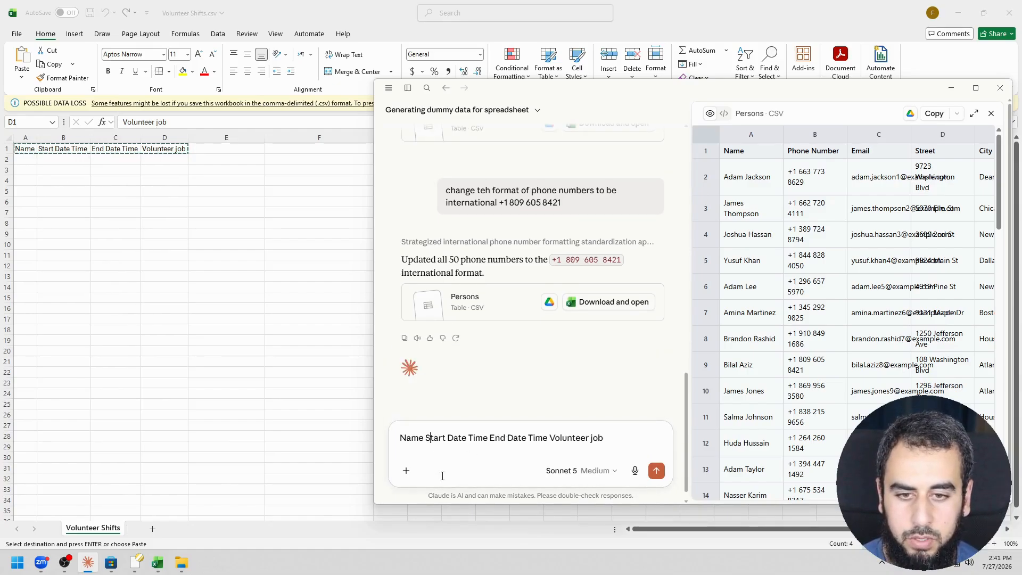
Step: Put Name, Start Date Time, End Date Time and Volunteer job on separate lines in the message, with a blank line below
{"action": "key", "text": "BackSpace"}
{"action": "key", "text": "shift+Return"}
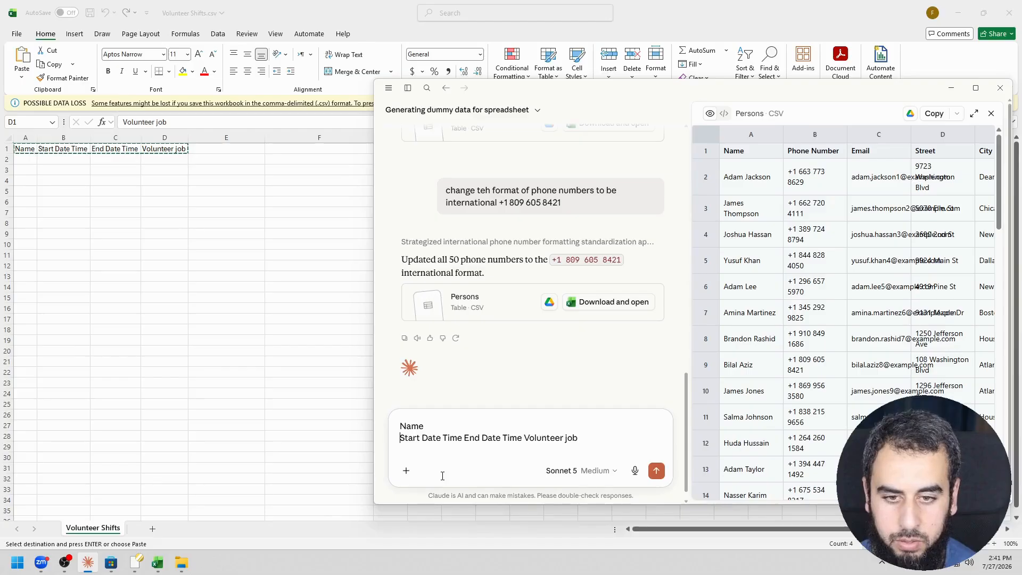
{"action": "key", "text": "BackSpace"}
{"action": "key", "text": "shift+Return"}
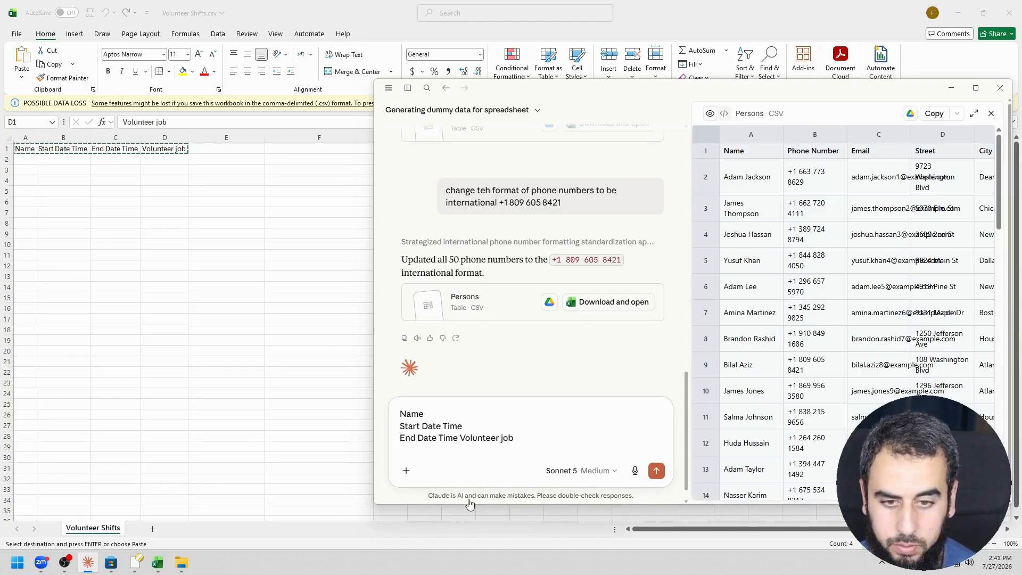
{"action": "key", "text": "BackSpace"}
{"action": "key", "text": "shift+Return"}
{"action": "key", "text": "ctrl+End"}
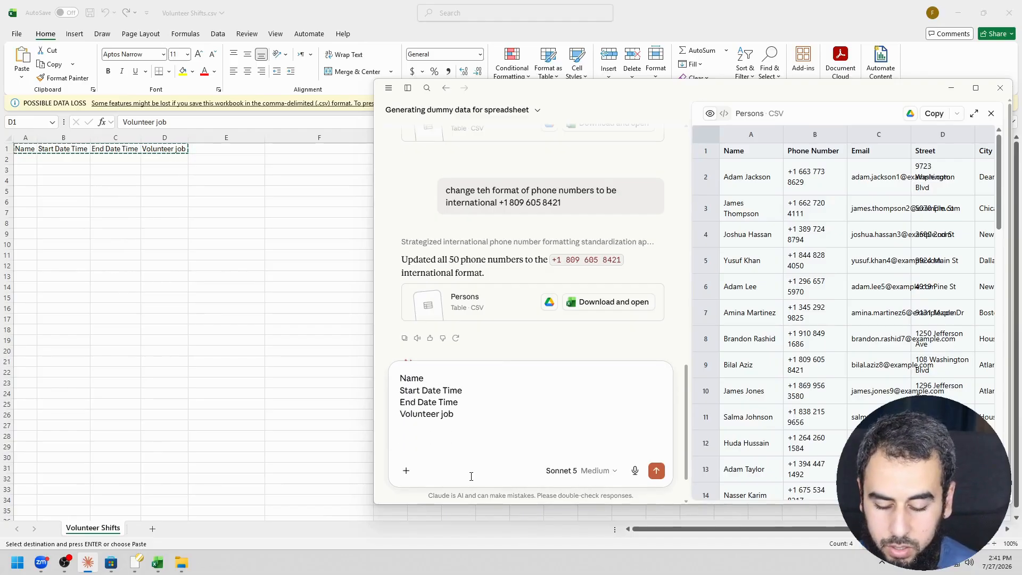
Step: Tell Claude to prepare import data for the Volunteer Shifts table, using previous Volunteer Job names for the Volunteer Job column, and send the message
{"action": "type", "text": "Now, we ar"}
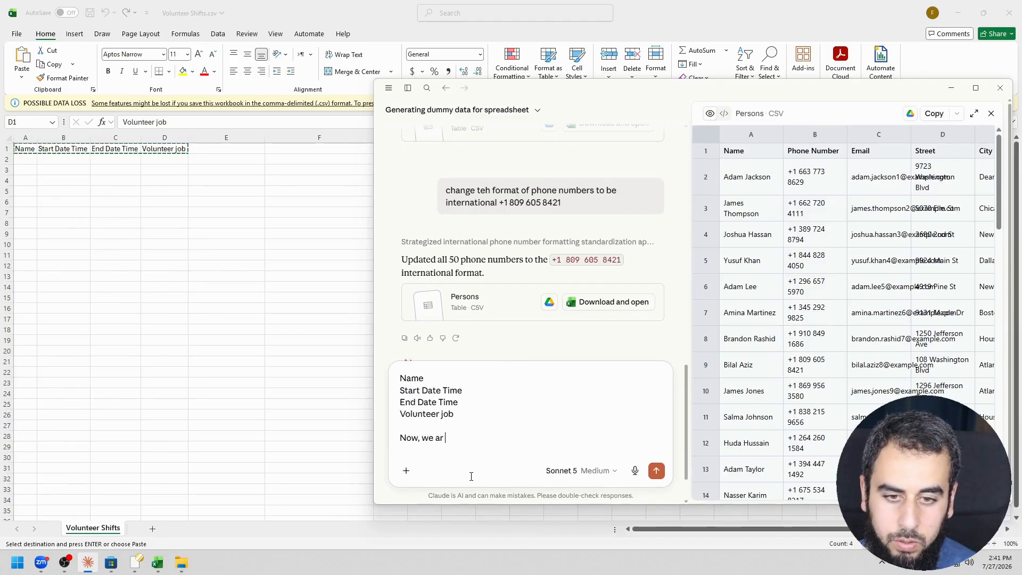
{"action": "type", "text": "e ready to import dat"}
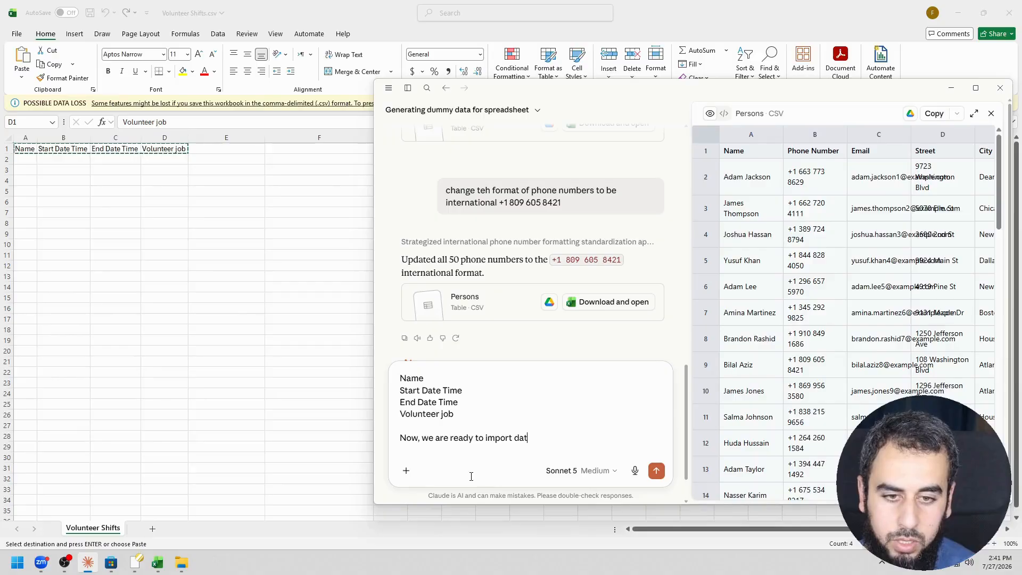
{"action": "type", "text": "a for another ta"}
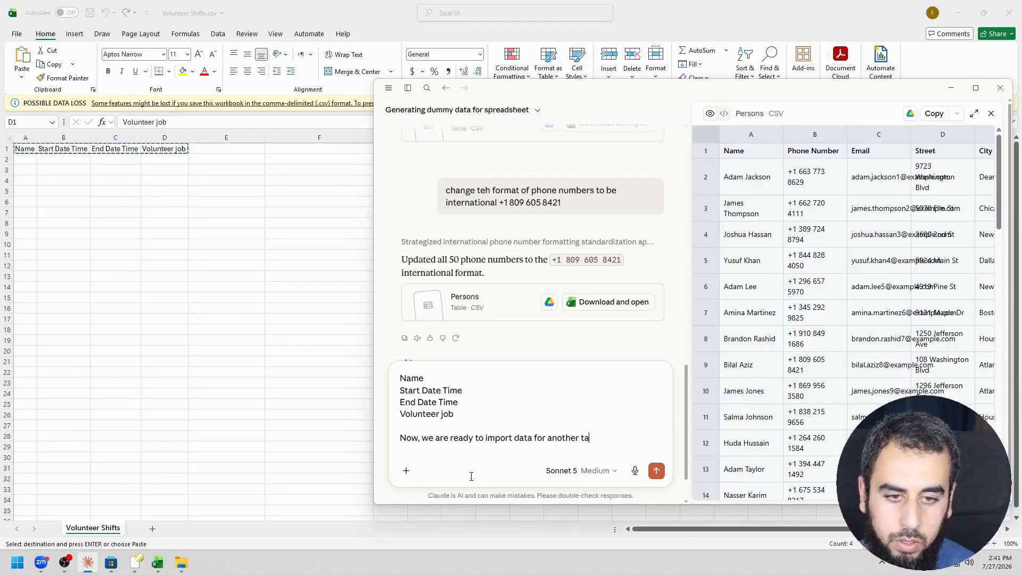
{"action": "type", "text": "ble, Volunteer Shifts,"}
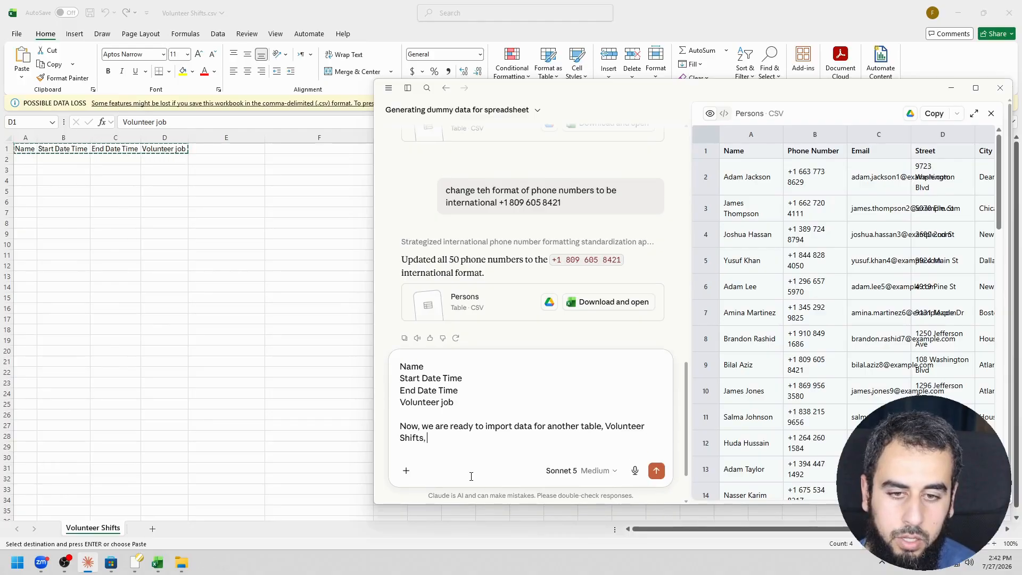
{"action": "type", "text": " for the volunteer Job co"}
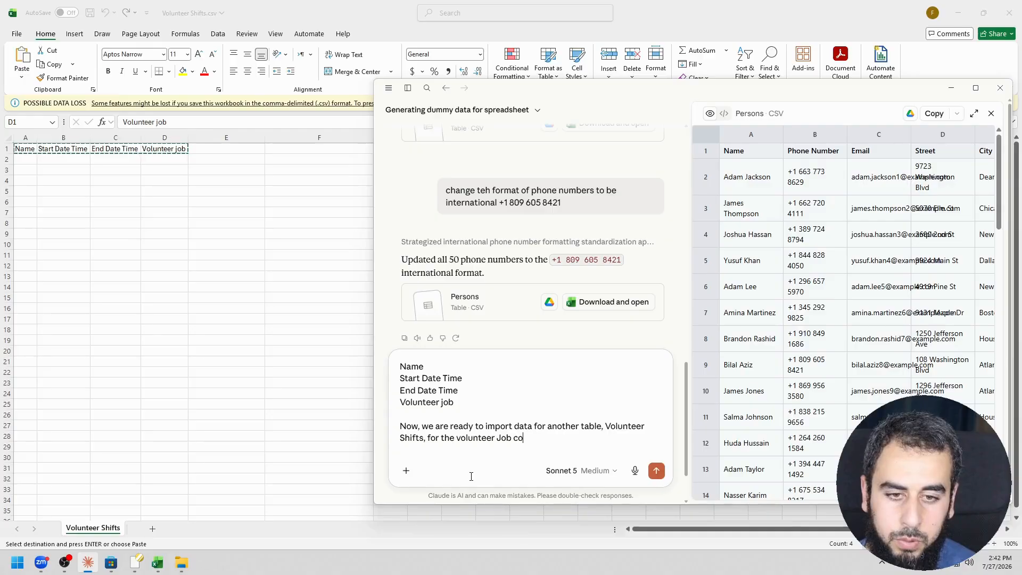
{"action": "type", "text": "lumn, use values f"}
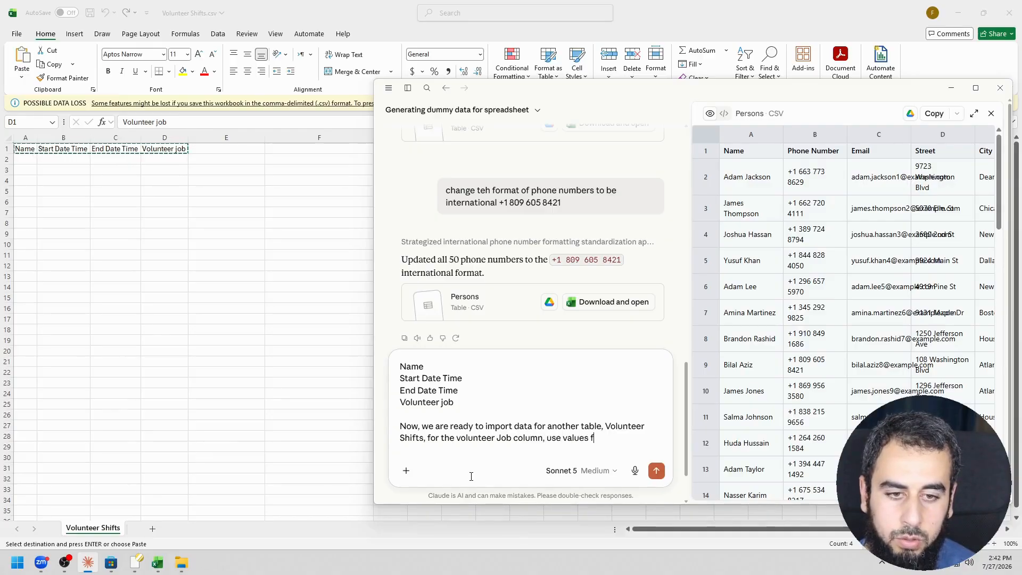
{"action": "type", "text": "rom our previous Volunteer Job names"}
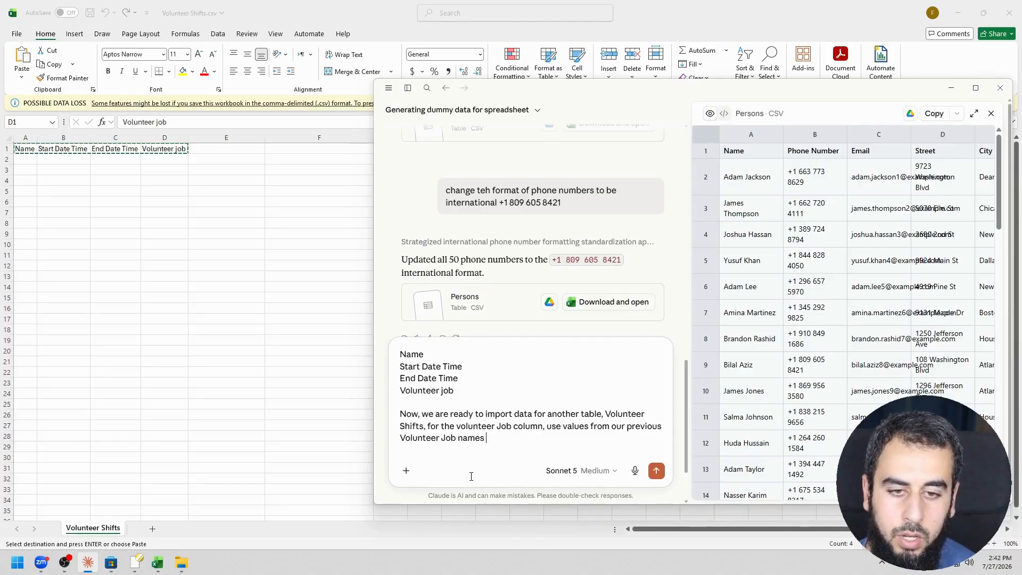
{"action": "key", "text": "Return"}
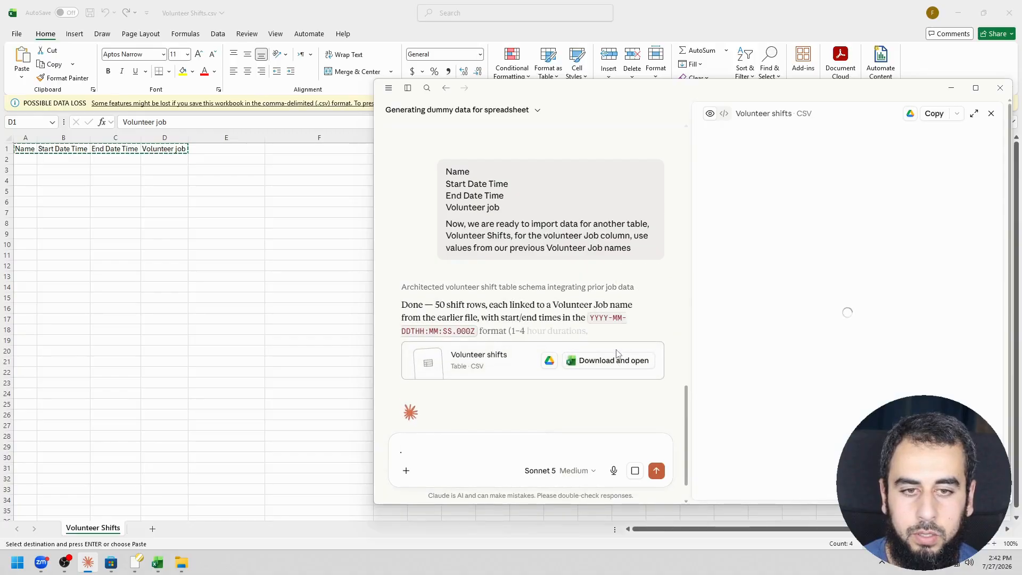
Step: Download and open the generated Volunteer shifts CSV in Excel, autofit the Volunteer job column to review it, and minimize the workbooks
{"action": "left_click", "coordinate": [617, 373]}
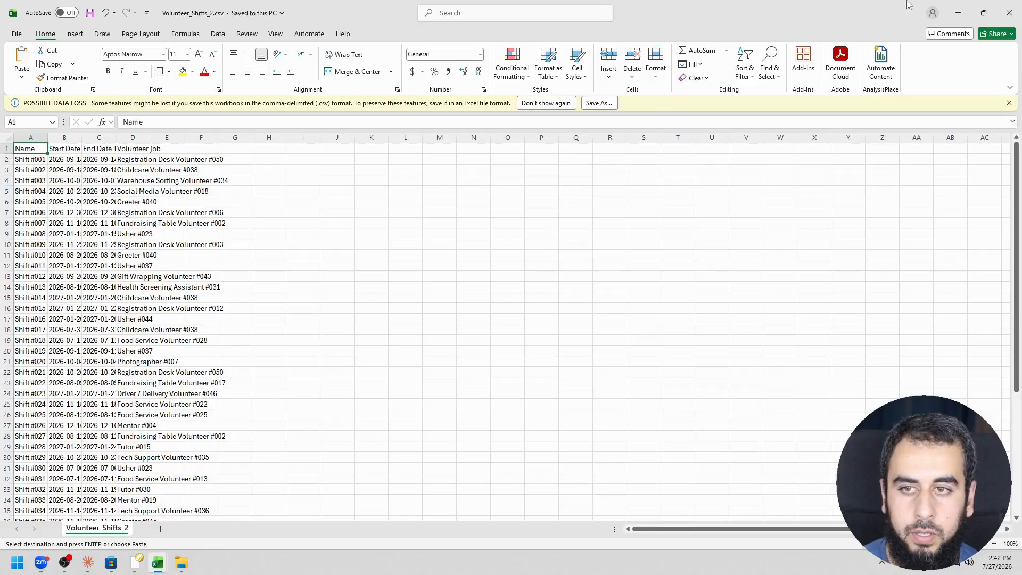
{"action": "left_click", "coordinate": [133, 167]}
{"action": "double_click", "coordinate": [150, 138]}
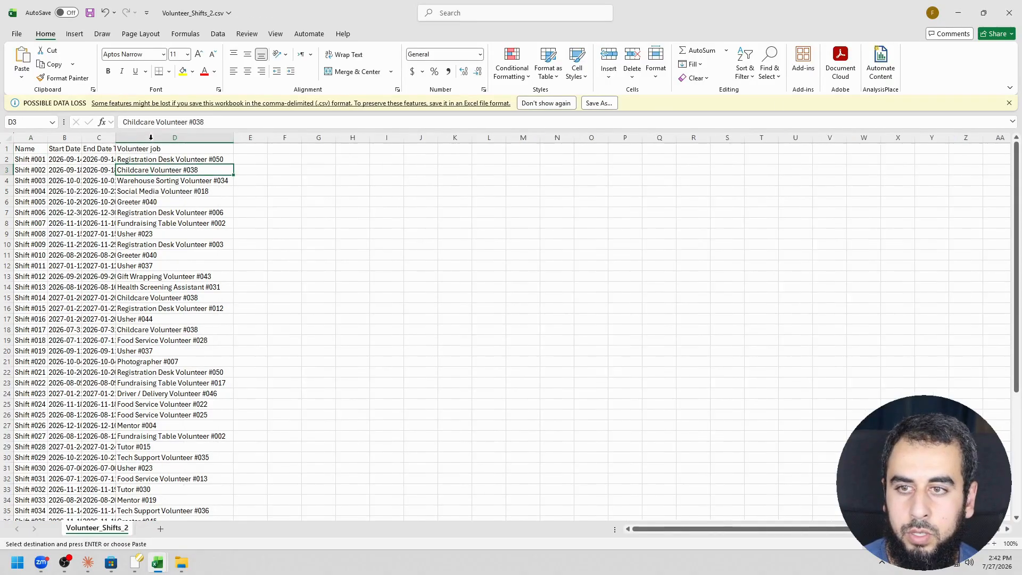
{"action": "left_click", "coordinate": [958, 13]}
{"action": "left_click", "coordinate": [174, 210]}
{"action": "key", "text": "Escape"}
{"action": "left_click", "coordinate": [958, 13]}
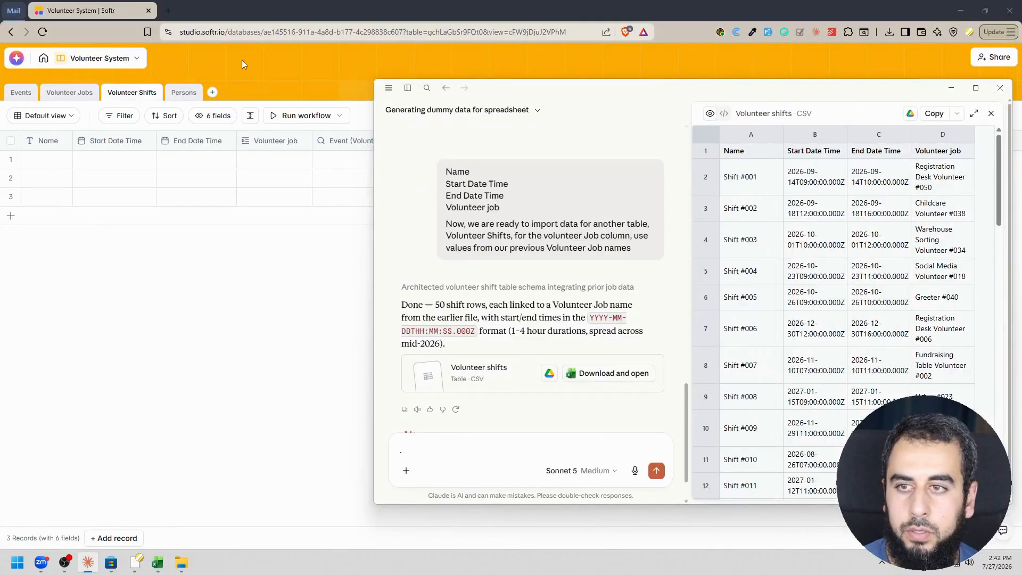
Step: Start a CSV import into the Volunteer Shifts table and load Volunteer_Shifts_2.csv from the Downloads folder
{"action": "left_click", "coordinate": [146, 93]}
{"action": "left_click", "coordinate": [132, 94]}
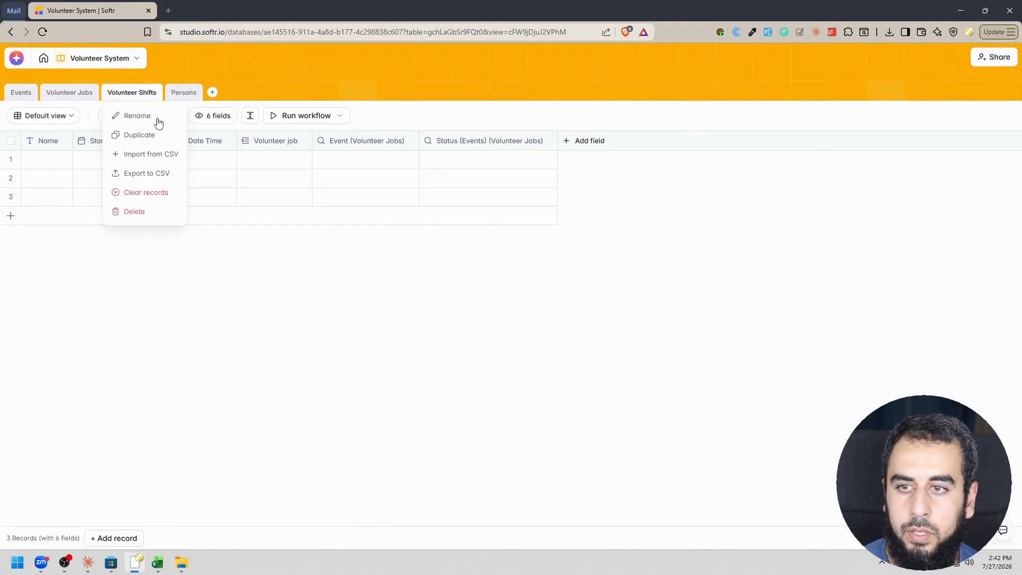
{"action": "left_click", "coordinate": [152, 154]}
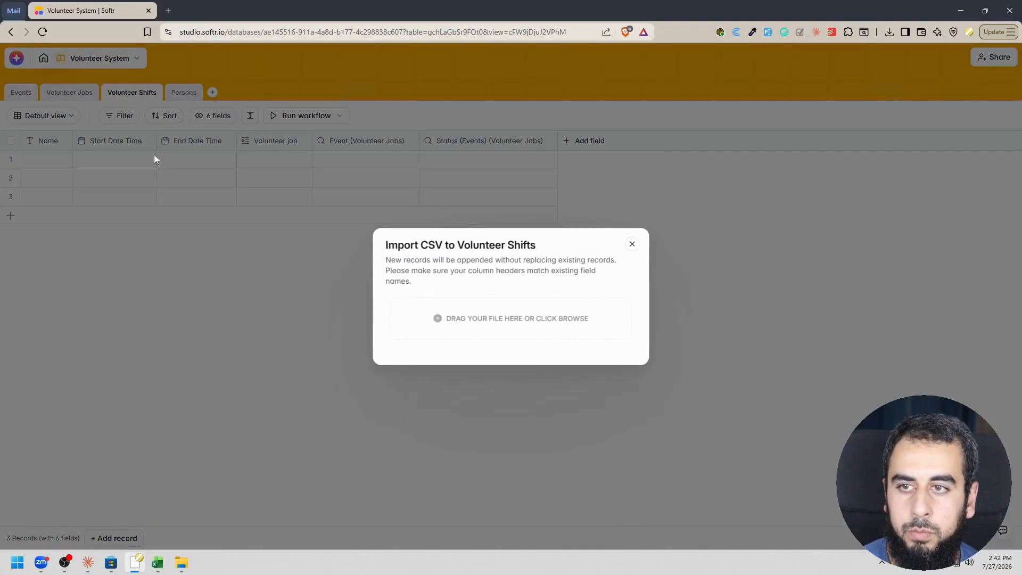
{"action": "left_click", "coordinate": [527, 321]}
{"action": "left_click", "coordinate": [44, 160]}
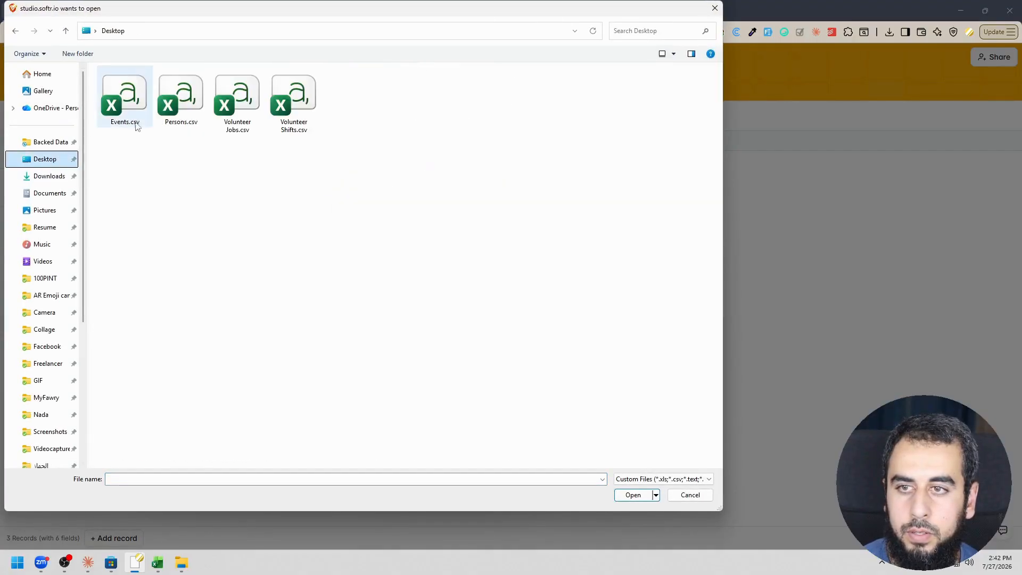
{"action": "left_click", "coordinate": [46, 176]}
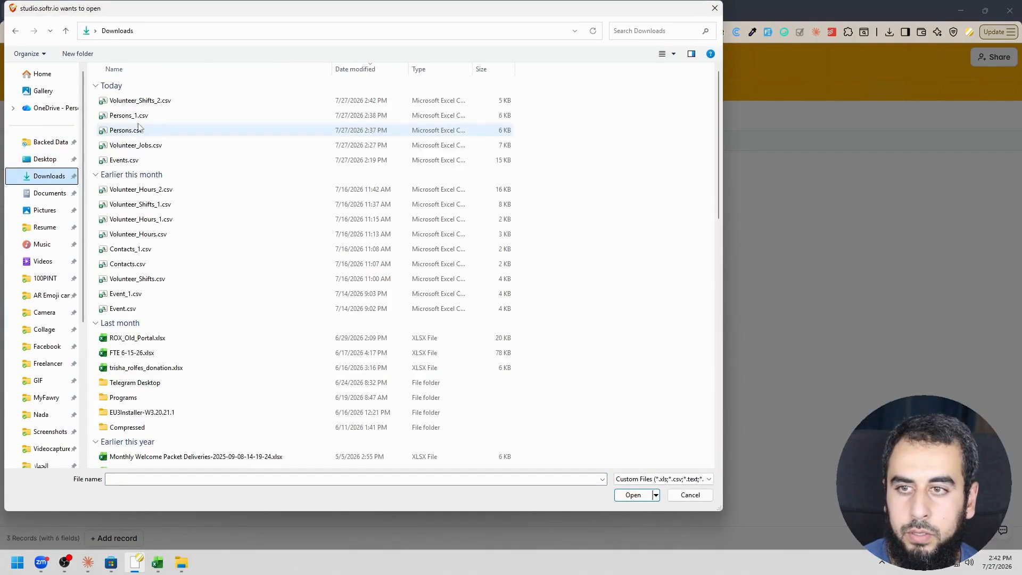
{"action": "double_click", "coordinate": [124, 101]}
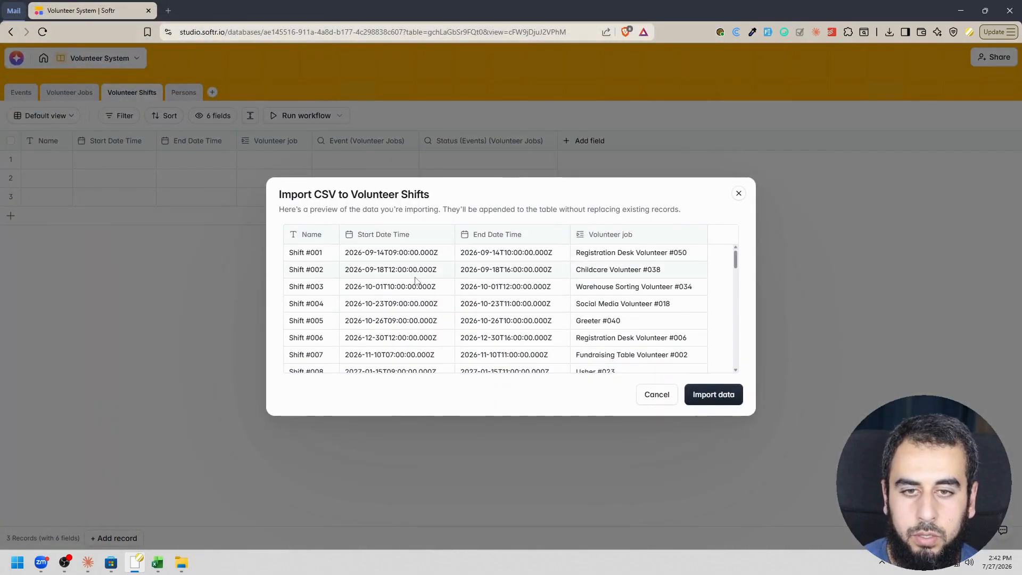
Step: Review the shift names, dates and volunteer jobs in the import preview, and import the data into Volunteer Shifts
{"action": "scroll", "coordinate": [339, 310], "scroll_direction": "down", "scroll_amount": 1}
{"action": "scroll", "coordinate": [339, 309], "scroll_direction": "down", "scroll_amount": 7}
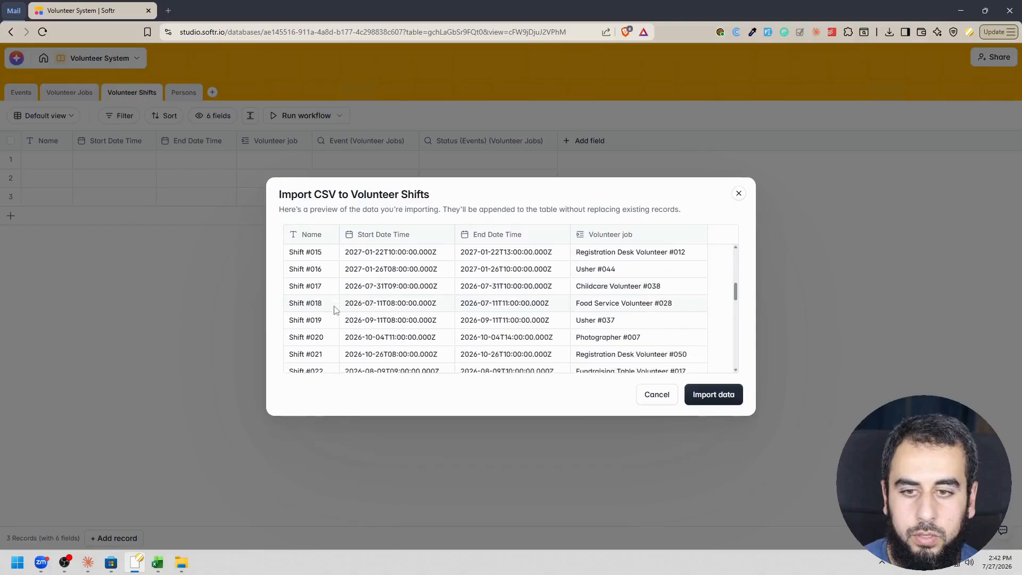
{"action": "scroll", "coordinate": [336, 310], "scroll_direction": "up", "scroll_amount": 8}
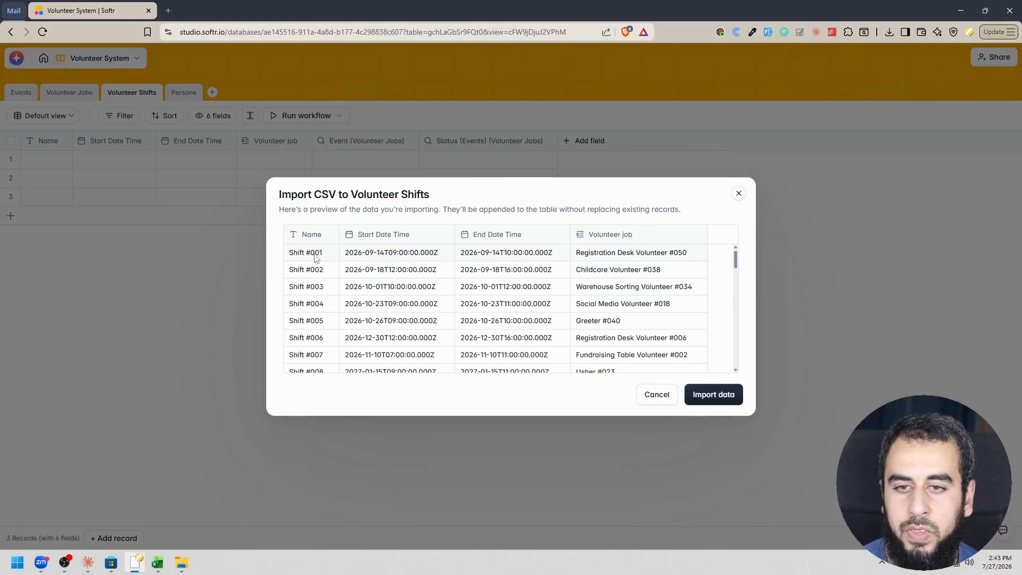
{"action": "scroll", "coordinate": [314, 326], "scroll_direction": "down", "scroll_amount": 5}
{"action": "scroll", "coordinate": [320, 337], "scroll_direction": "down", "scroll_amount": 3}
{"action": "scroll", "coordinate": [320, 336], "scroll_direction": "up", "scroll_amount": 8}
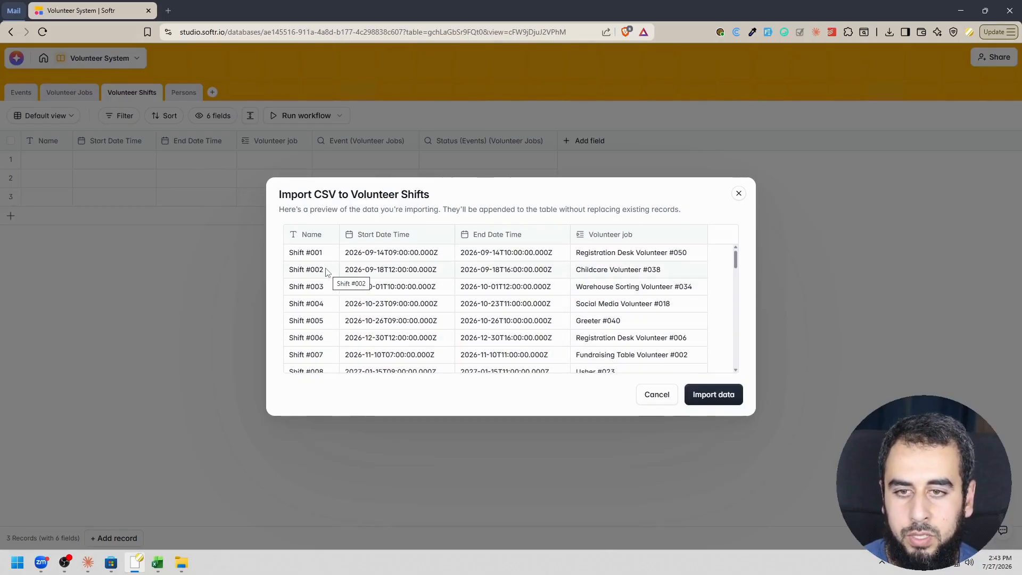
{"action": "scroll", "coordinate": [328, 272], "scroll_direction": "down", "scroll_amount": 2}
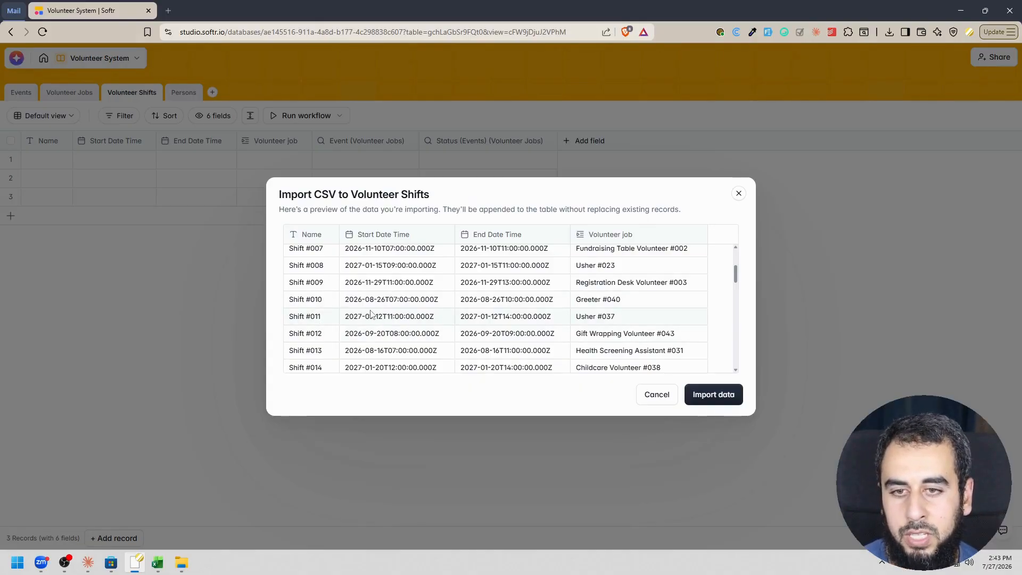
{"action": "scroll", "coordinate": [371, 313], "scroll_direction": "up", "scroll_amount": 3}
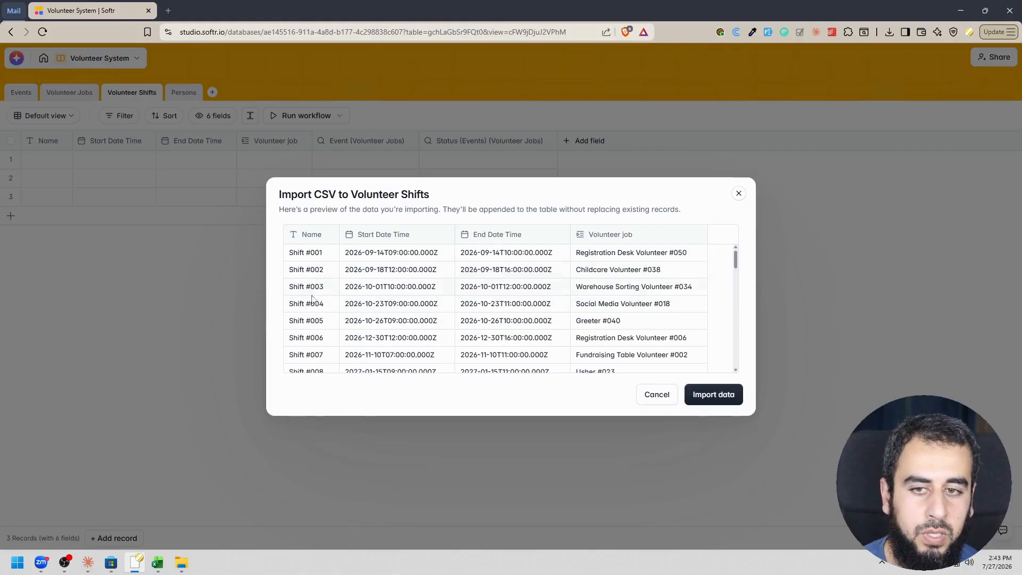
{"action": "left_click", "coordinate": [732, 394]}
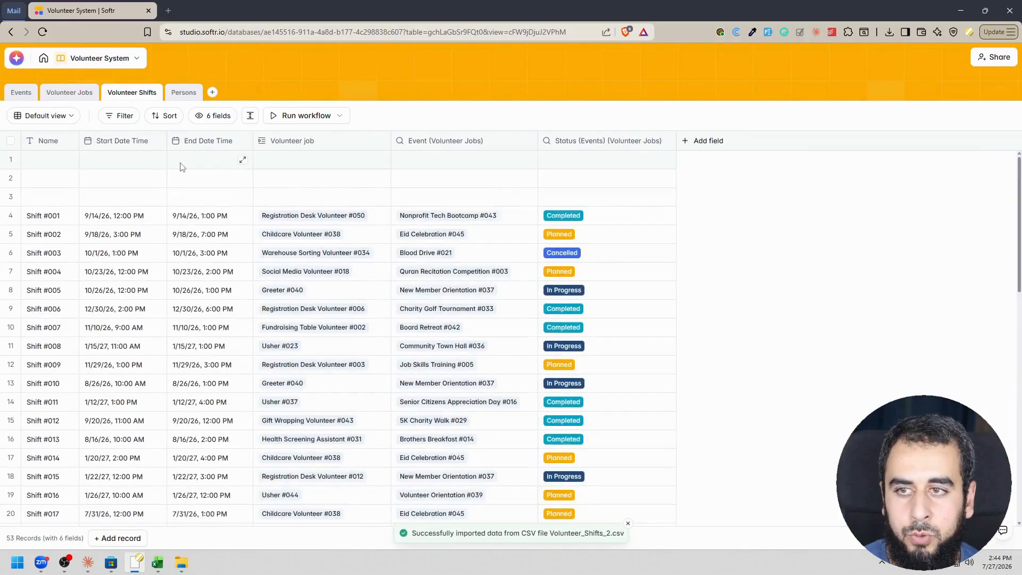
Step: Check the linked shifts in the Volunteer Jobs table, and delete the three blank records above Shift #001 in Volunteer Shifts
{"action": "left_click", "coordinate": [66, 92]}
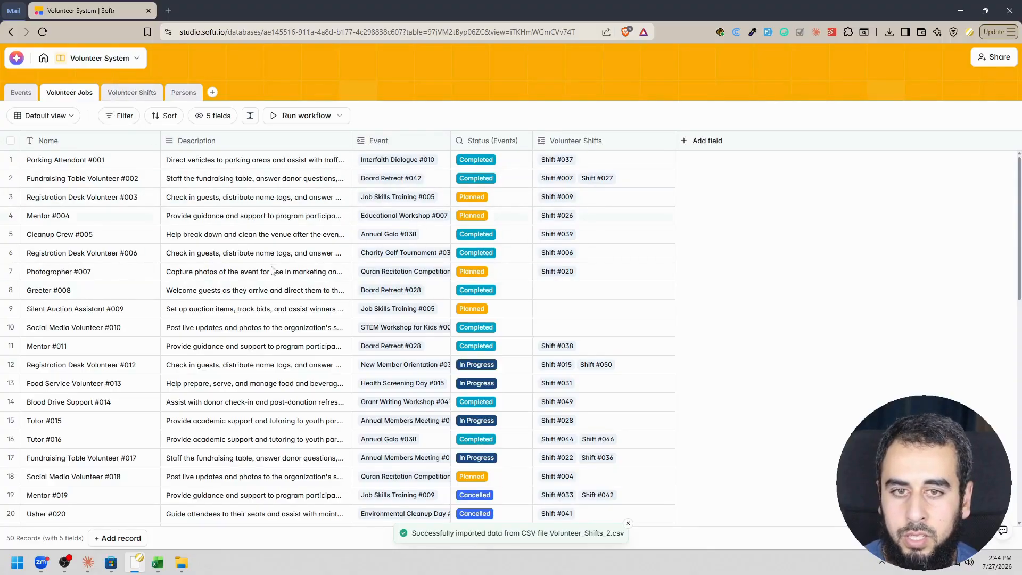
{"action": "left_click", "coordinate": [131, 93]}
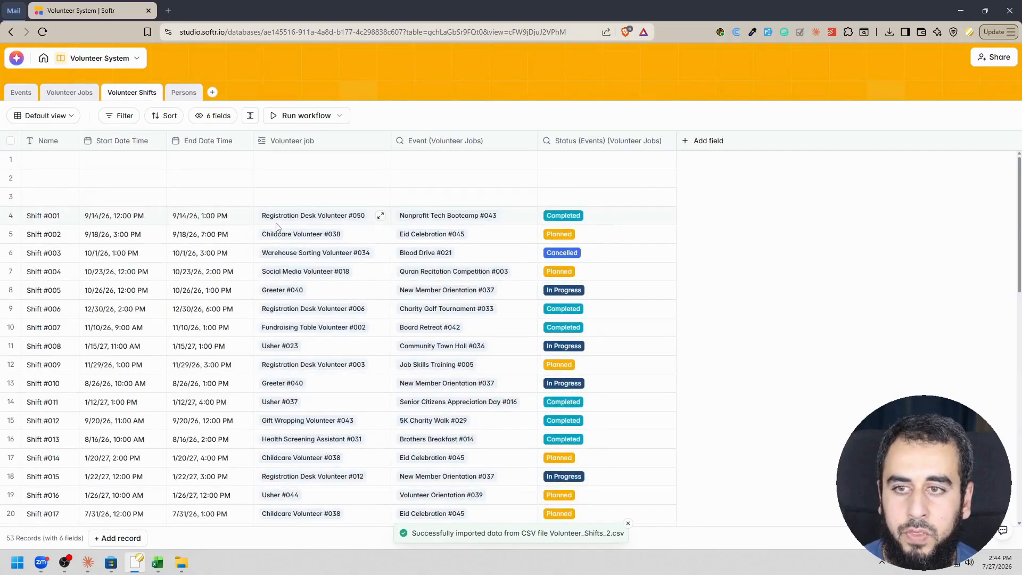
{"action": "left_click", "coordinate": [10, 197]}
{"action": "left_click", "coordinate": [10, 179]}
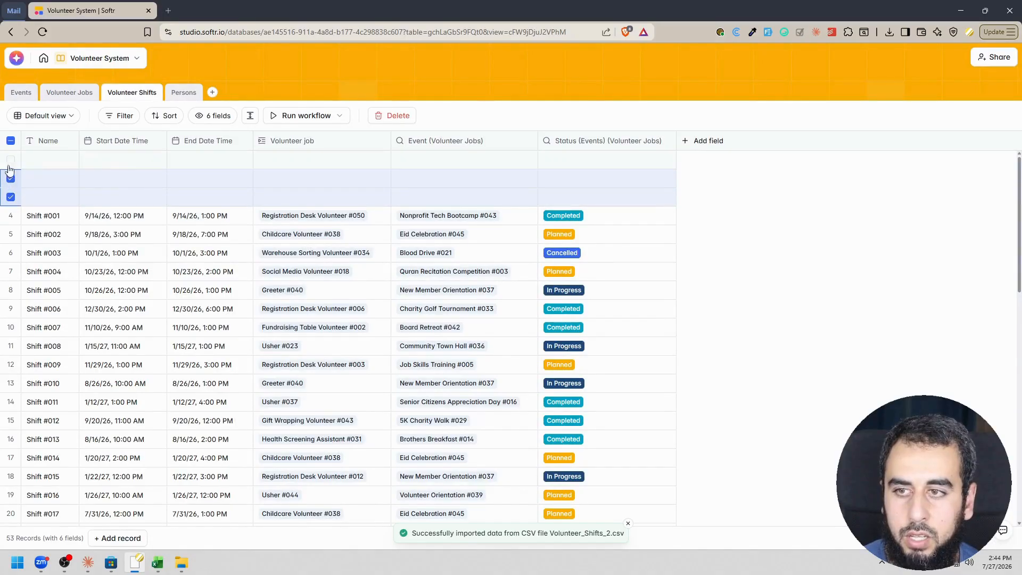
{"action": "left_click", "coordinate": [11, 160]}
{"action": "left_click", "coordinate": [392, 115]}
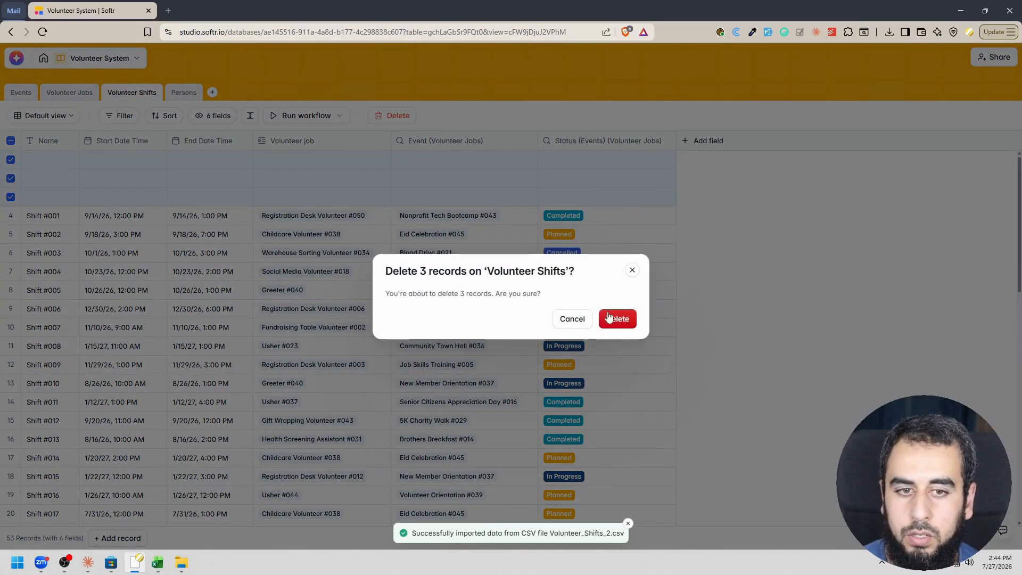
{"action": "left_click", "coordinate": [618, 317]}
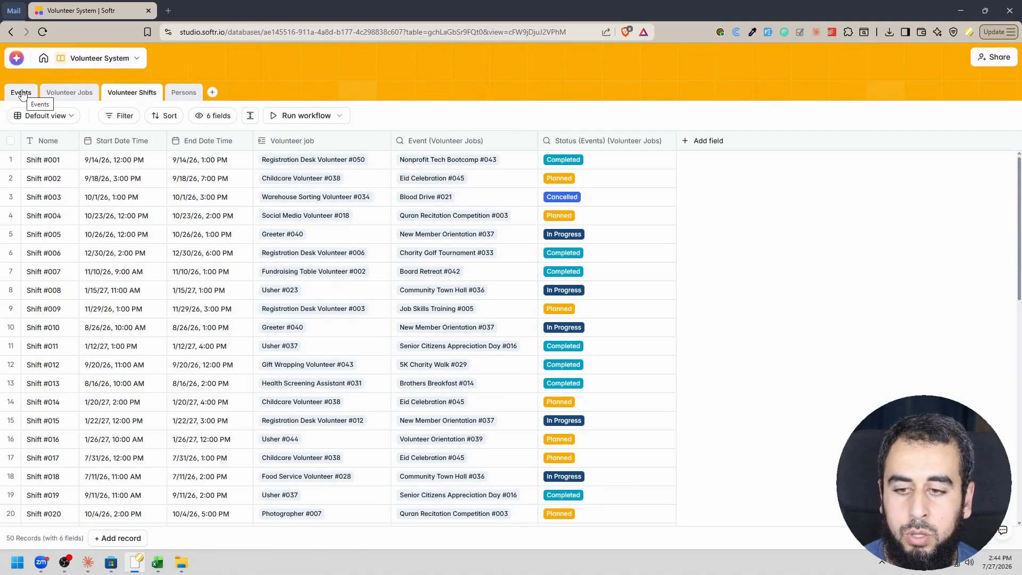
Step: Open the Quran Recitation Competition #003 event and its related Photographer #007 job to examine the linked shifts
{"action": "left_click", "coordinate": [21, 94]}
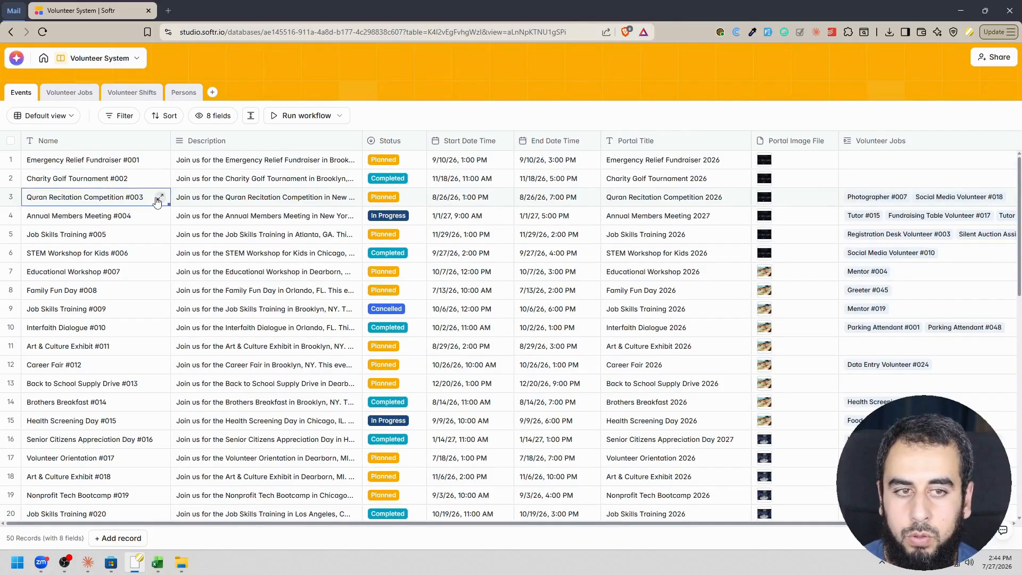
{"action": "left_click", "coordinate": [160, 197]}
{"action": "scroll", "coordinate": [484, 300], "scroll_direction": "down", "scroll_amount": 5}
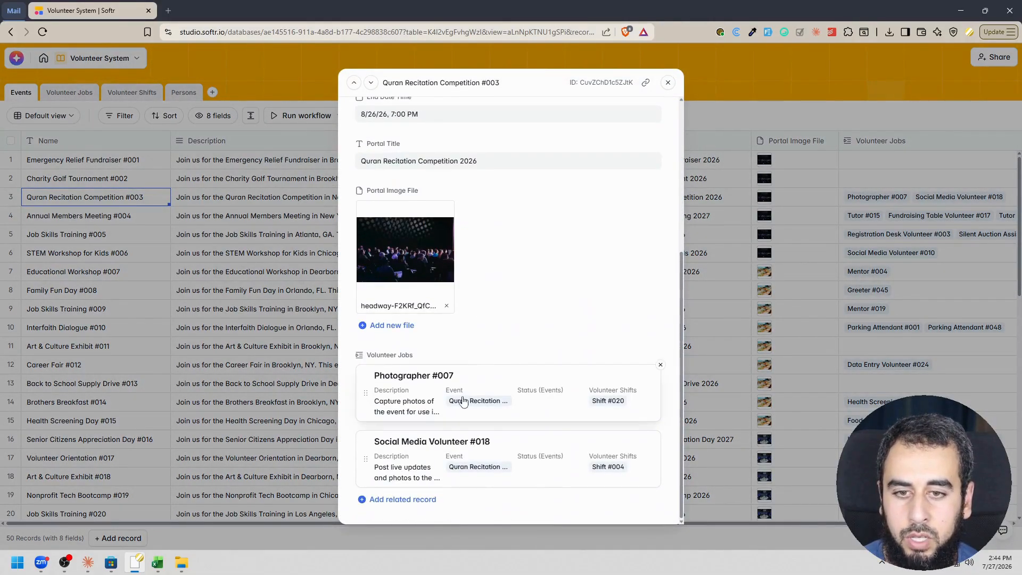
{"action": "left_click", "coordinate": [413, 393]}
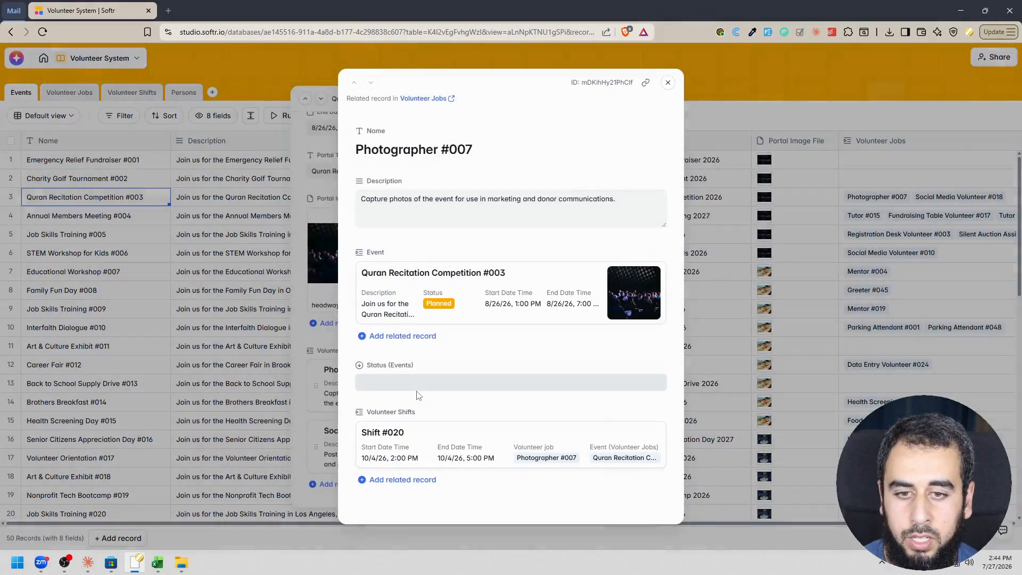